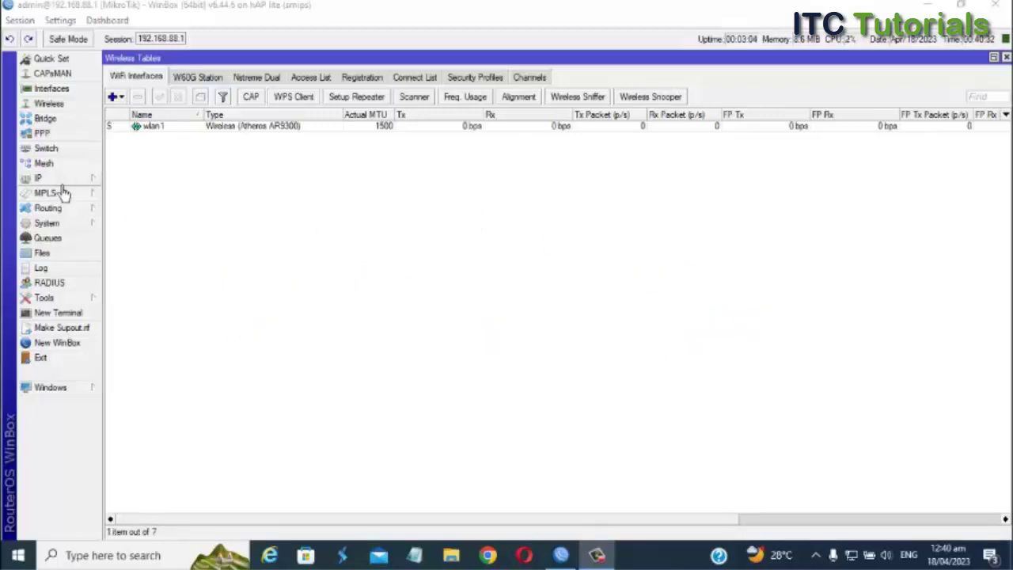
Remove the defconf fasttrack connection rule from the IP firewall filter rules
{"action": "left_click", "coordinate": [93, 183]}
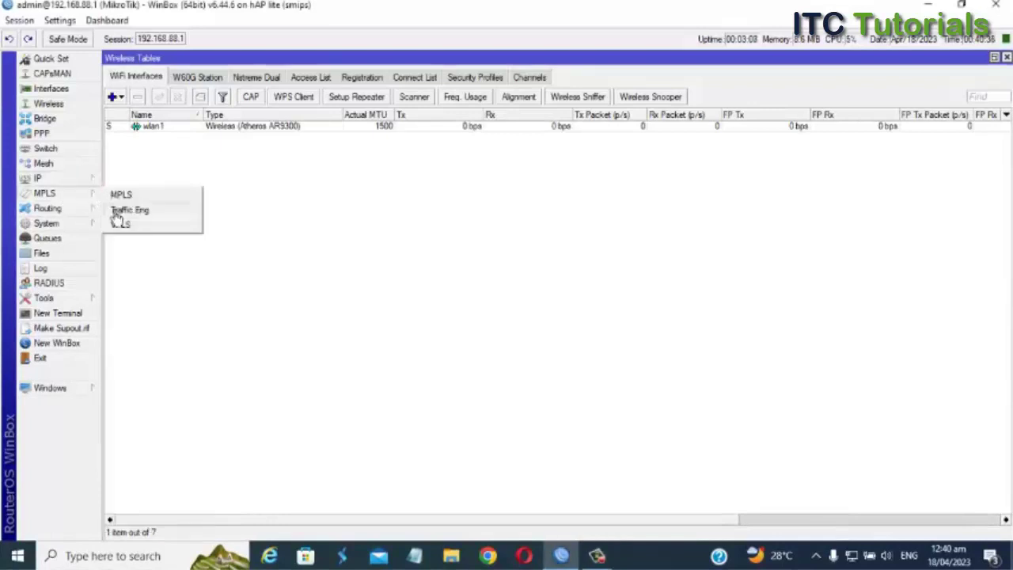
{"action": "left_click", "coordinate": [95, 190]}
{"action": "left_click", "coordinate": [93, 183]}
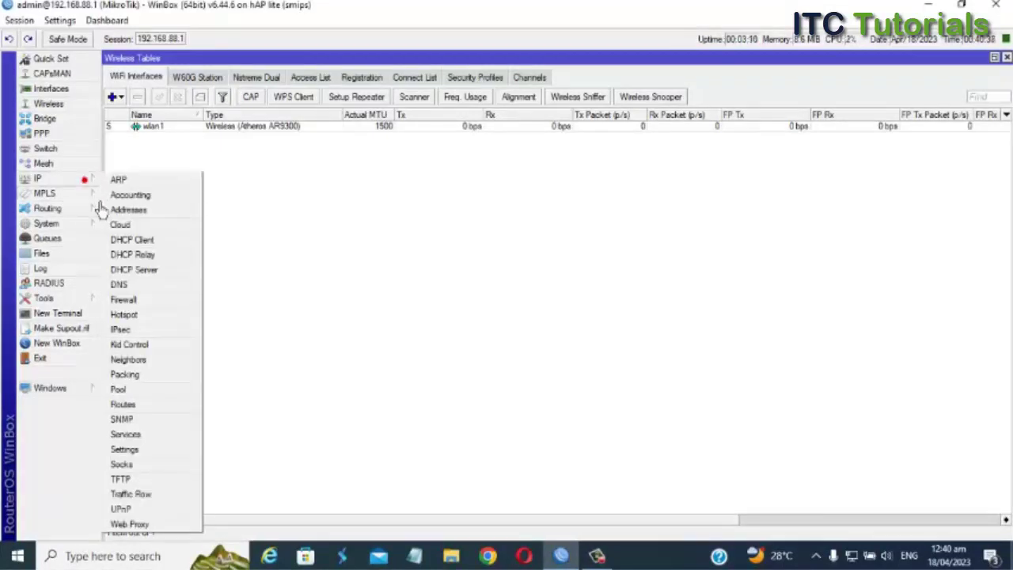
{"action": "left_click", "coordinate": [147, 307]}
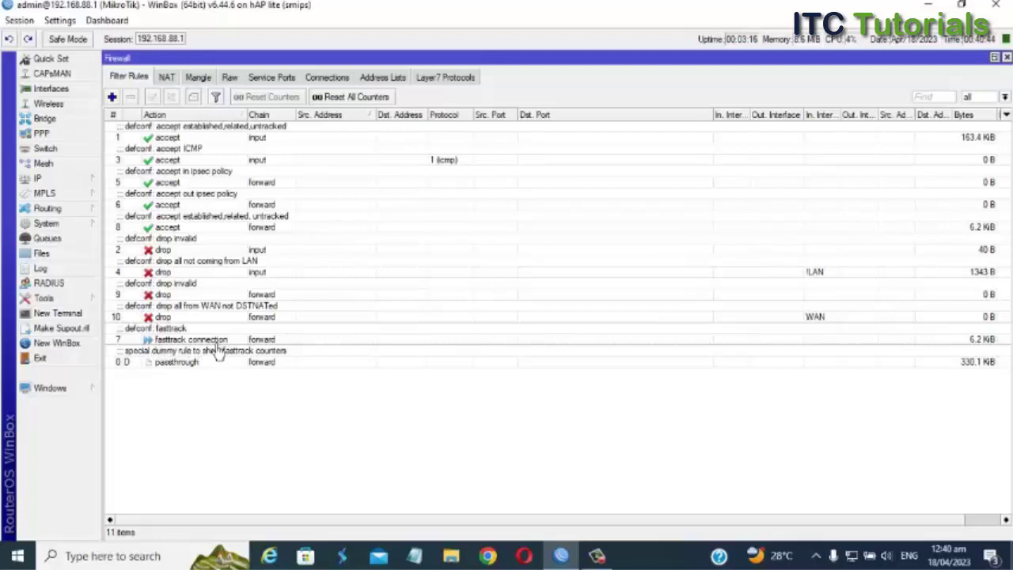
{"action": "left_click", "coordinate": [217, 345]}
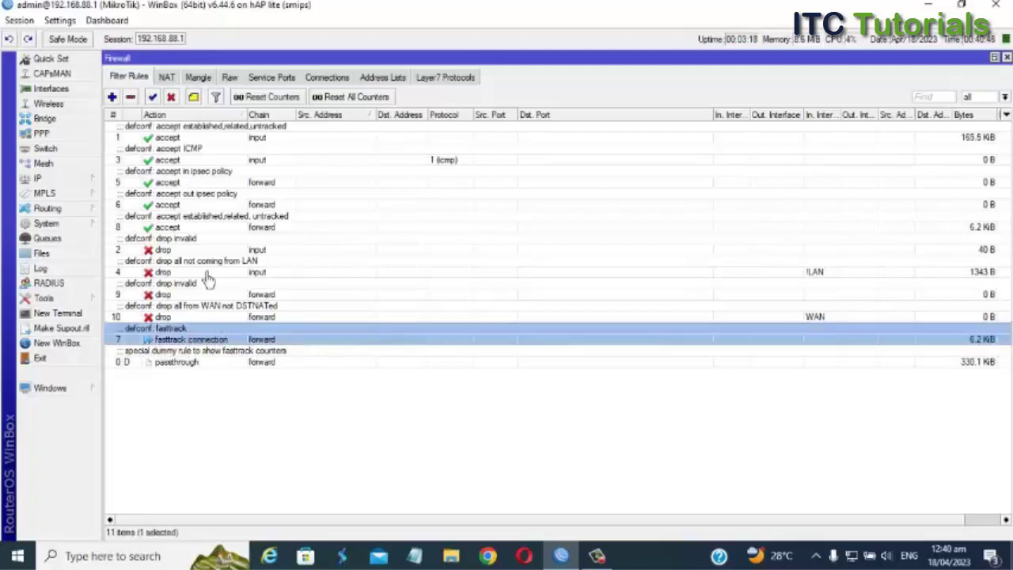
{"action": "left_click", "coordinate": [130, 96]}
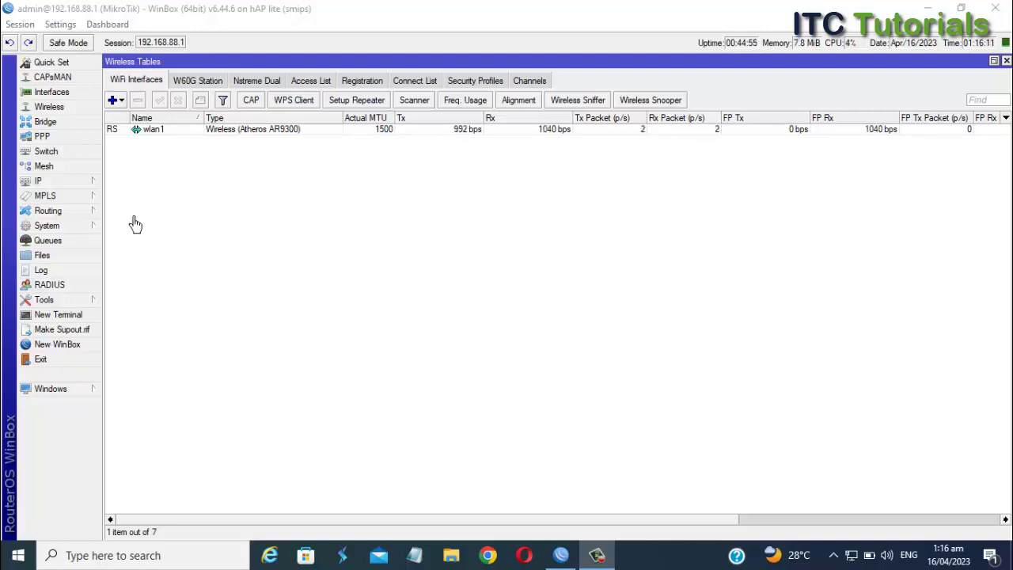
Check the bridge network in the IP address list and start a simple queue named ALL BANDWIDTH targeting 192.168.88.0/24
{"action": "left_click", "coordinate": [89, 184]}
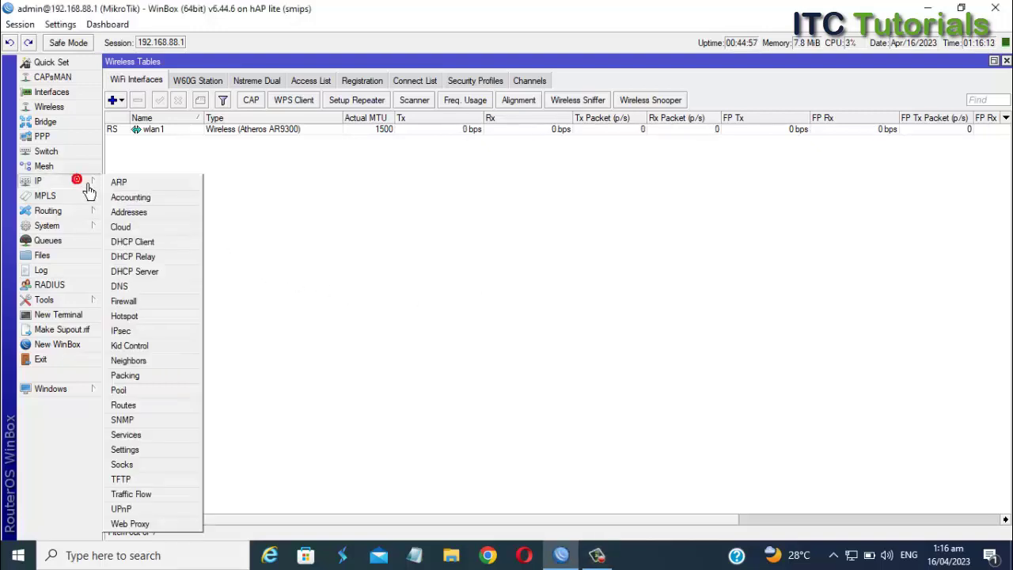
{"action": "left_click", "coordinate": [134, 213]}
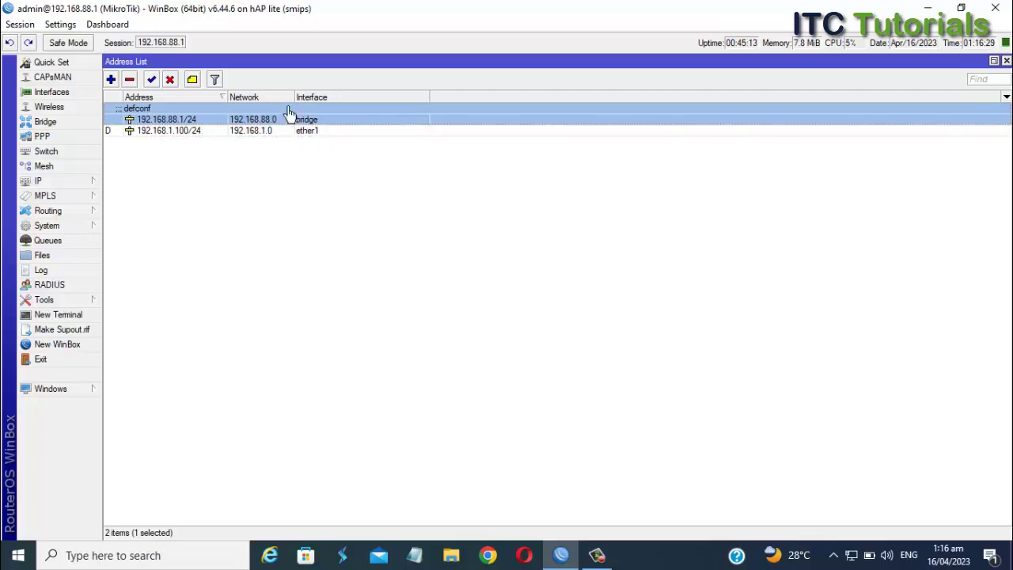
{"action": "left_click", "coordinate": [65, 245]}
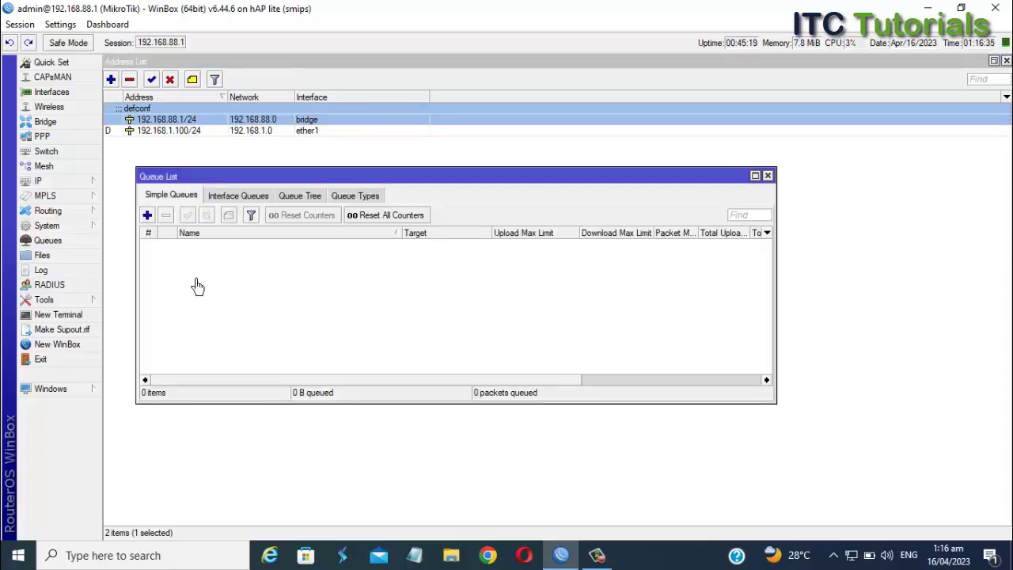
{"action": "left_click", "coordinate": [147, 215]}
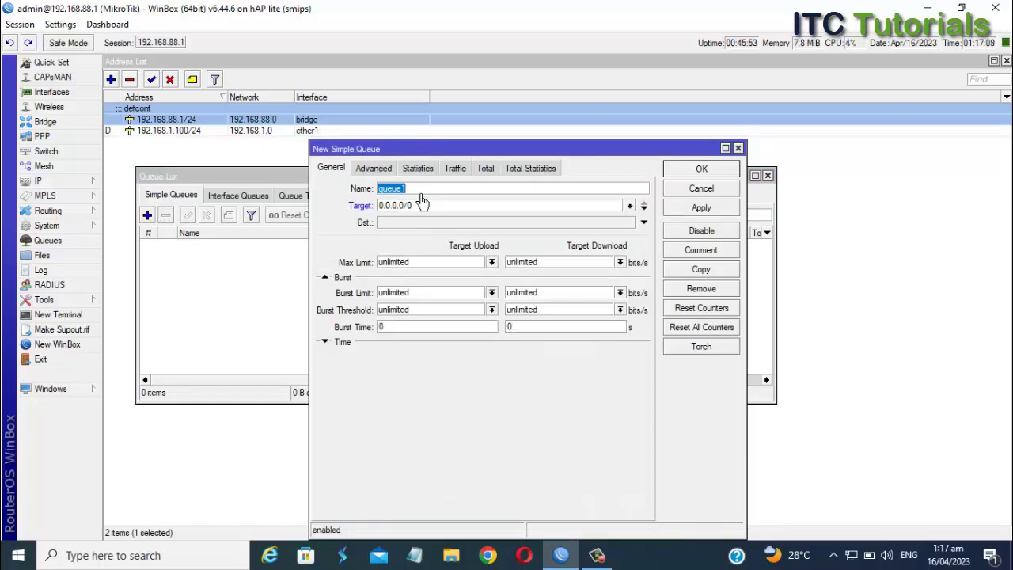
{"action": "type", "text": "ALL BANDWIDTH"}
{"action": "left_click_drag", "start_coordinate": [431, 205], "coordinate": [355, 208]}
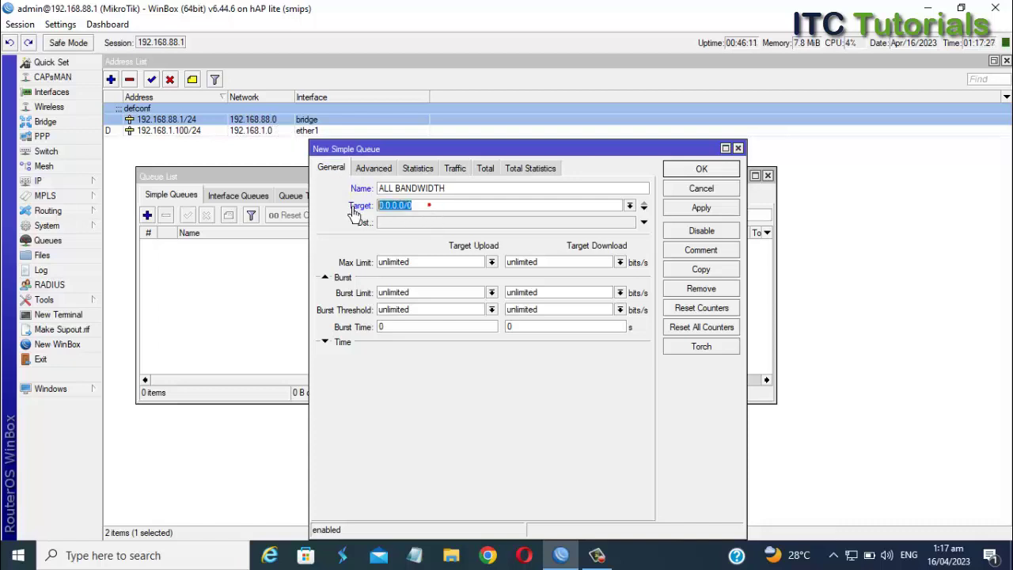
{"action": "key", "text": "BackSpace"}
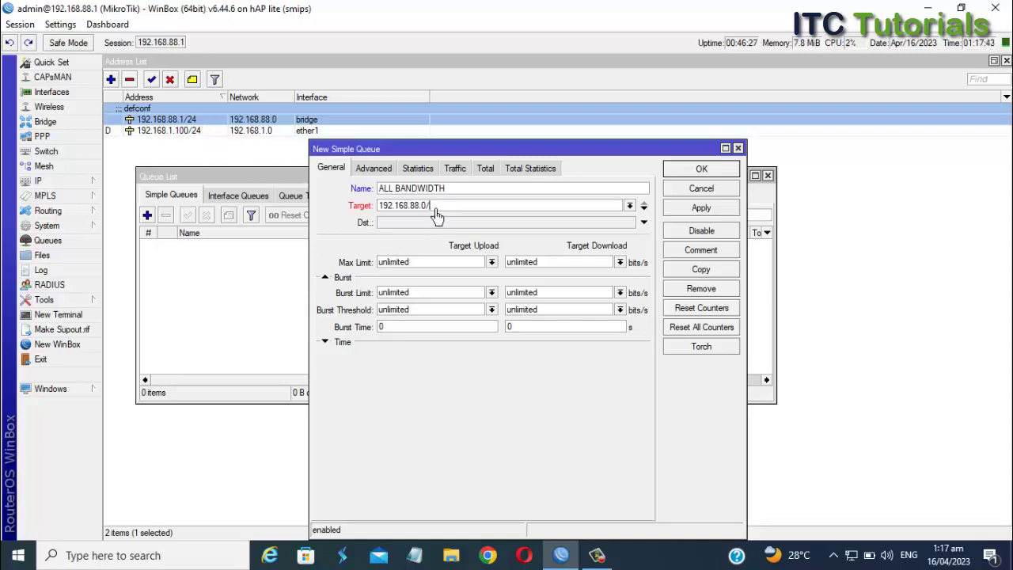
{"action": "type", "text": "24"}
Set the ALL BANDWIDTH queue's max limit to 5M upload and 10M download, and save the queue
{"action": "left_click", "coordinate": [497, 265]}
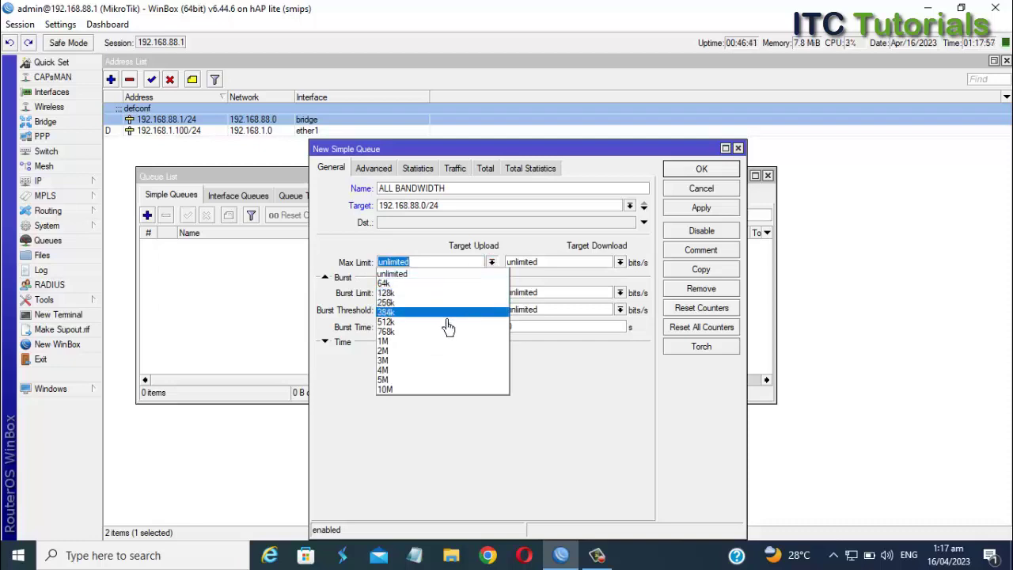
{"action": "left_click", "coordinate": [409, 383]}
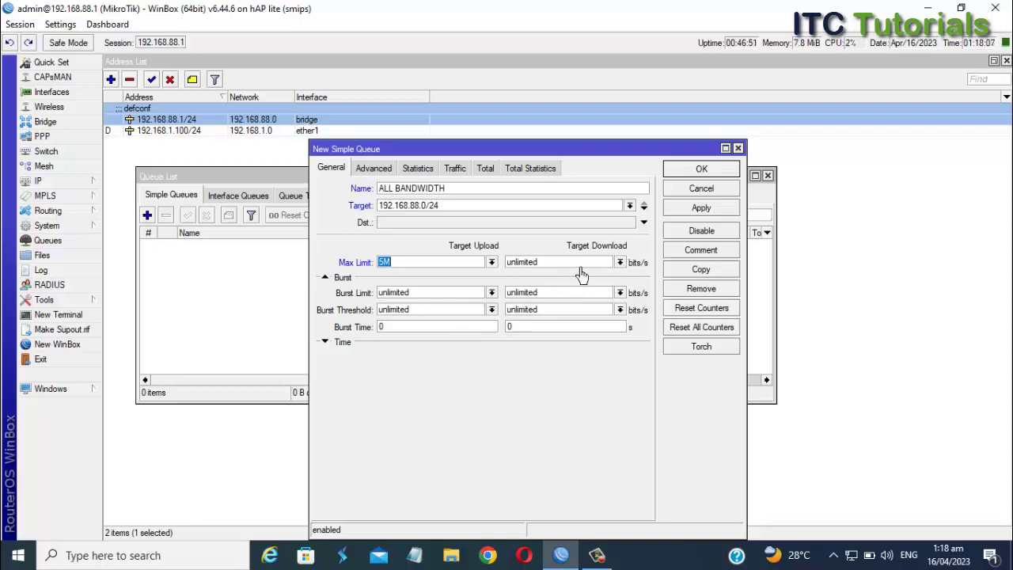
{"action": "left_click", "coordinate": [620, 264]}
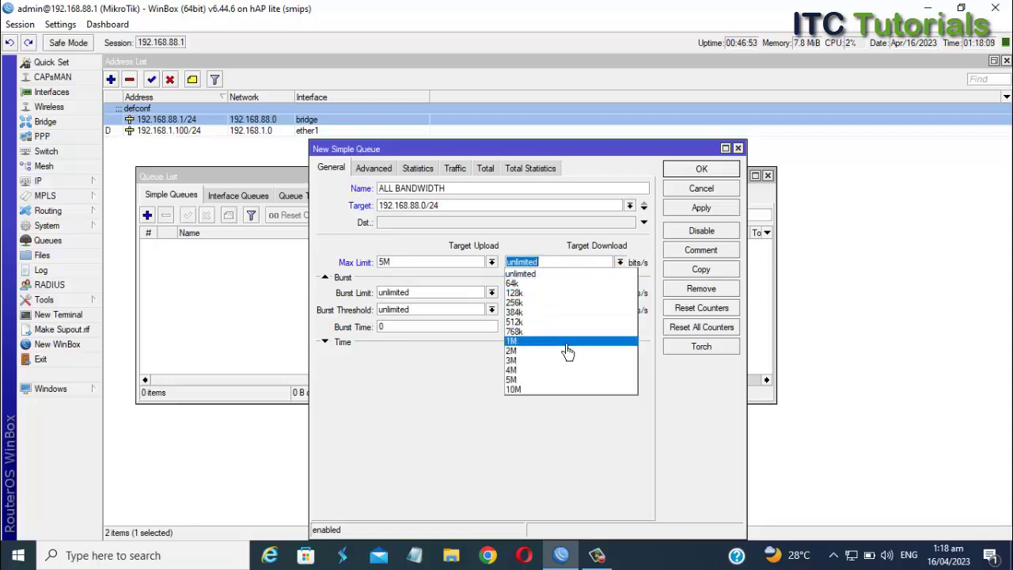
{"action": "left_click", "coordinate": [539, 391]}
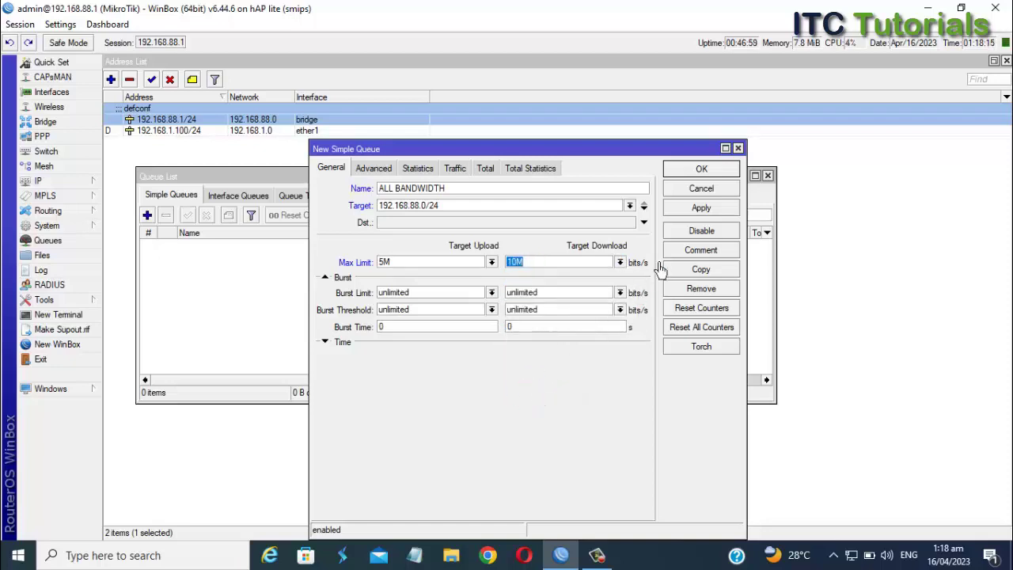
{"action": "left_click", "coordinate": [696, 211]}
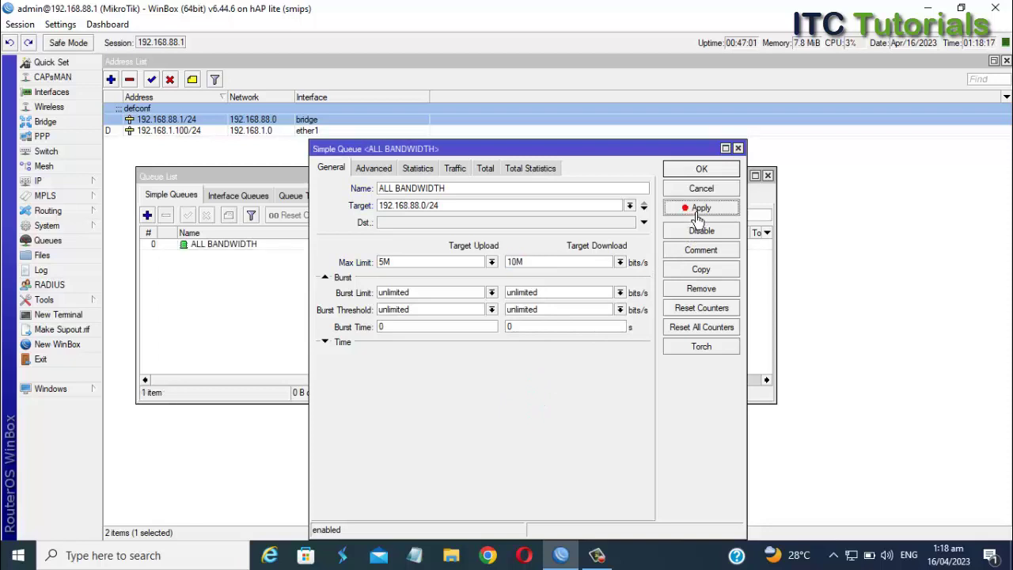
{"action": "left_click", "coordinate": [702, 169]}
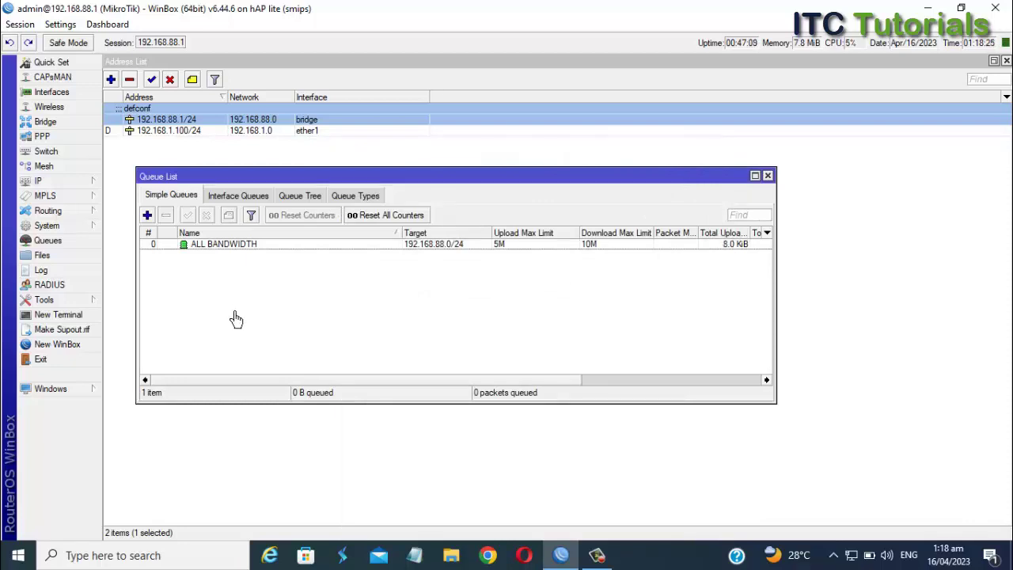
Examine the DHCP server leases for the connected devices' IP addresses and the options available for each lease
{"action": "left_click", "coordinate": [68, 185]}
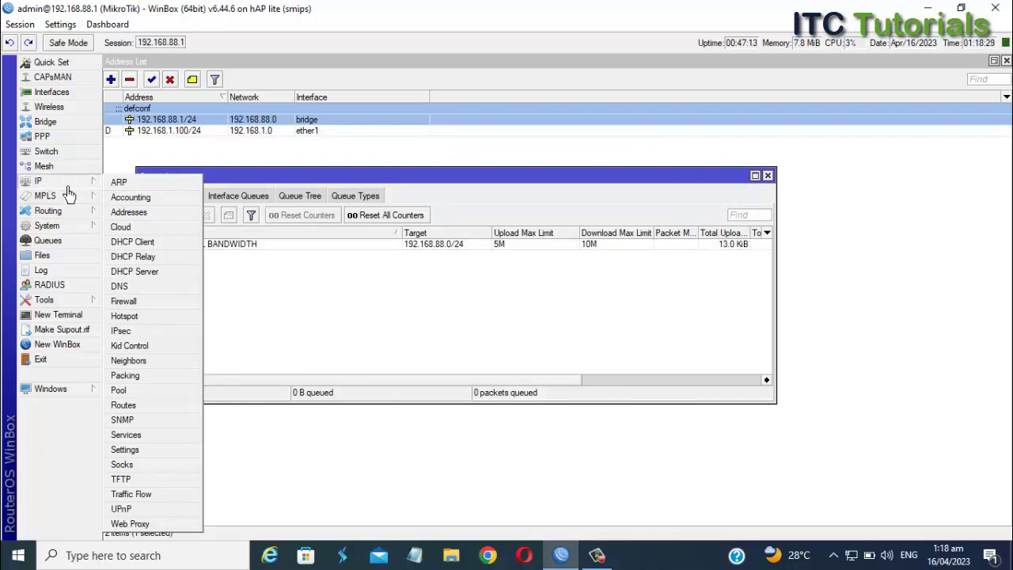
{"action": "left_click", "coordinate": [157, 277]}
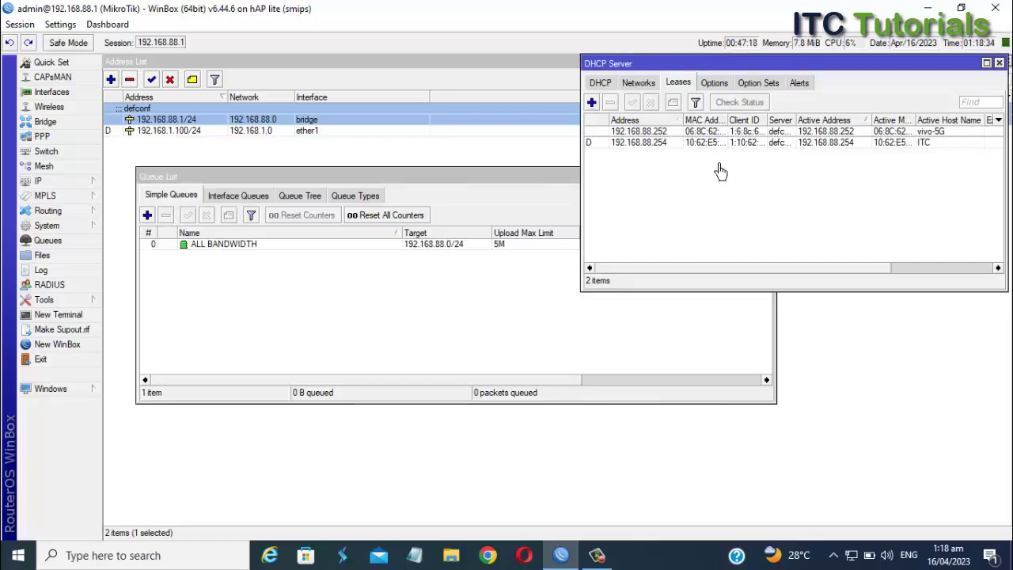
{"action": "left_click", "coordinate": [935, 134]}
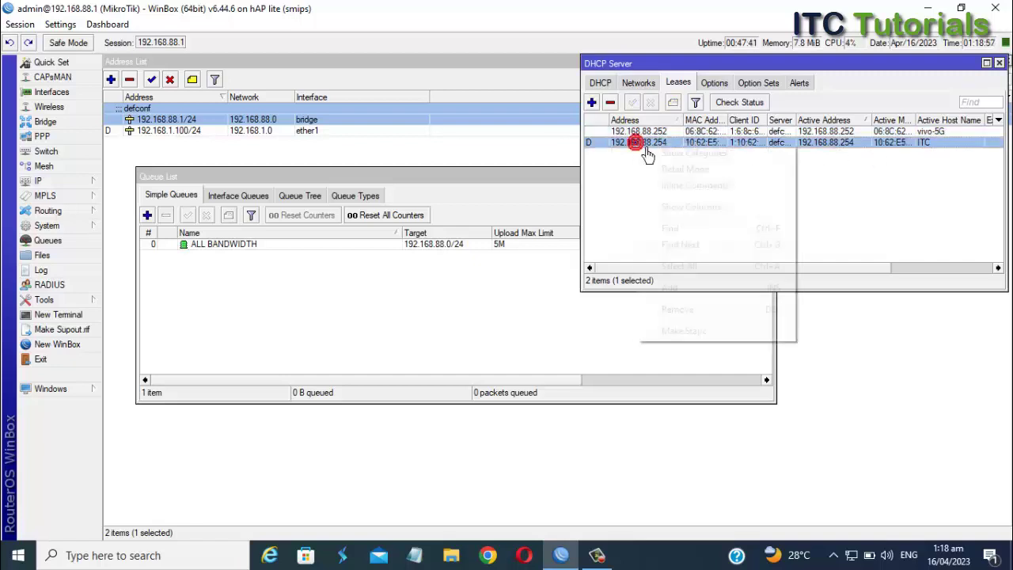
{"action": "right_click", "coordinate": [641, 143]}
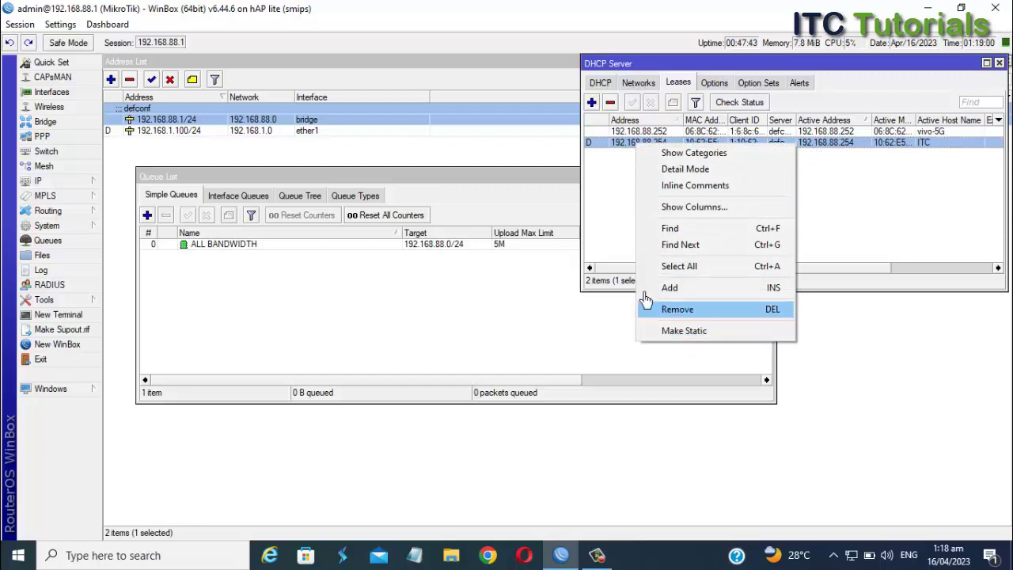
{"action": "left_click", "coordinate": [613, 232]}
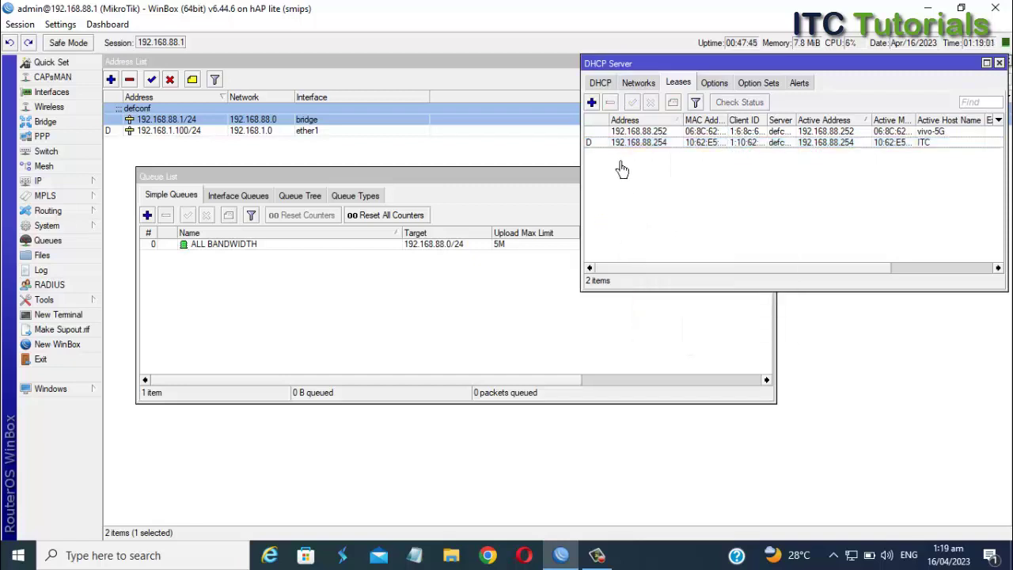
{"action": "left_click", "coordinate": [639, 133]}
{"action": "right_click", "coordinate": [639, 134]}
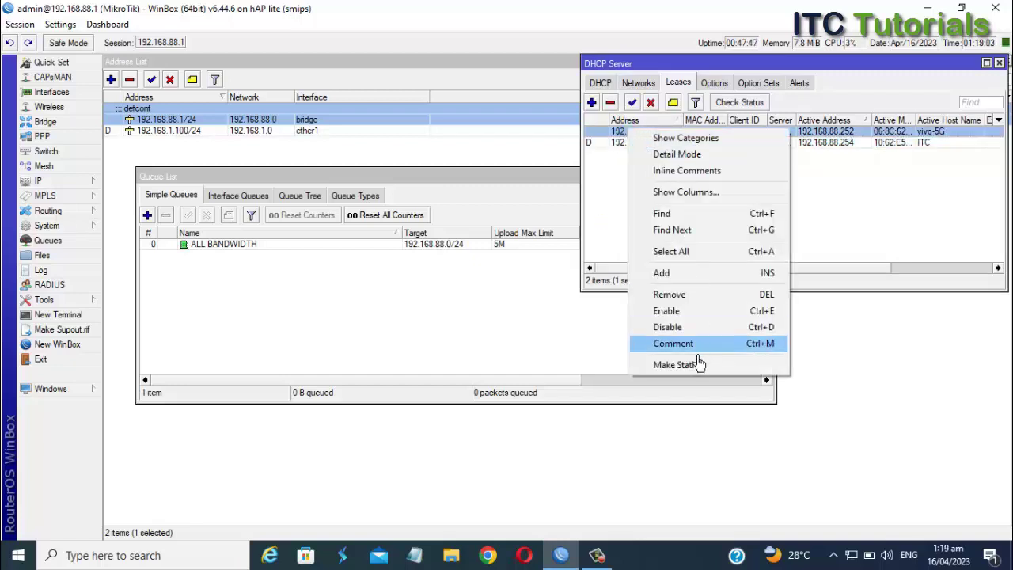
{"action": "left_click", "coordinate": [600, 199]}
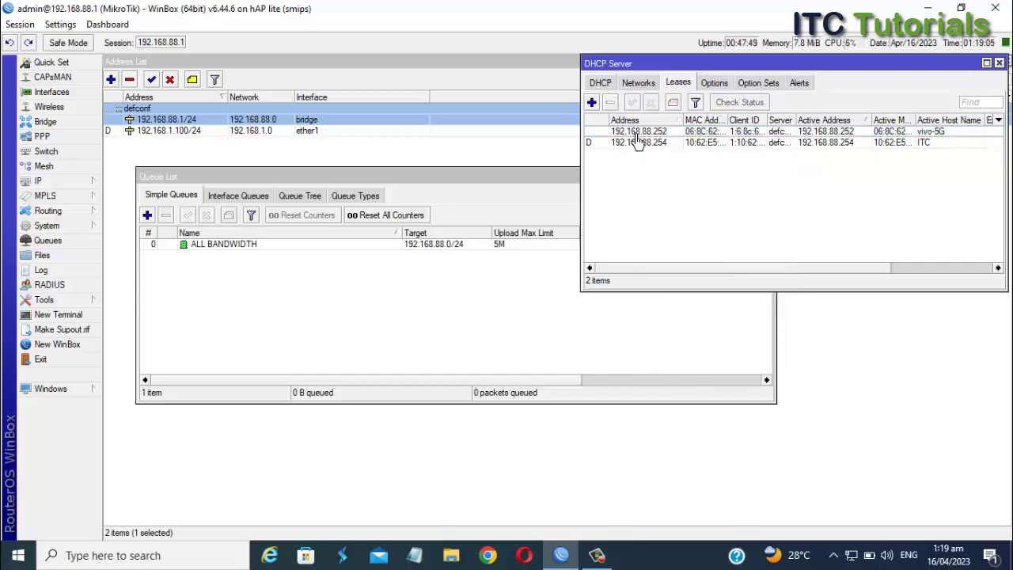
{"action": "left_click", "coordinate": [639, 133]}
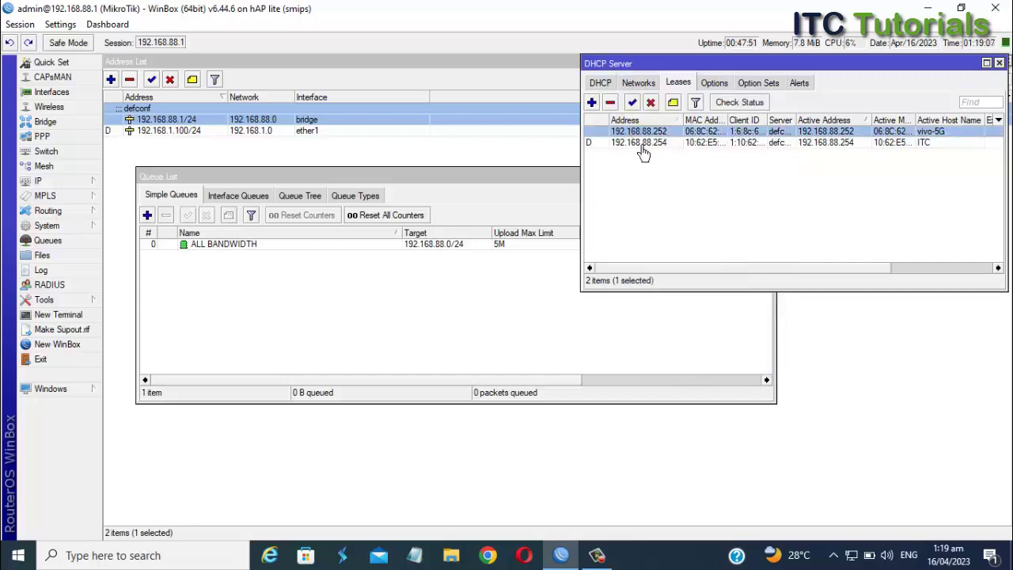
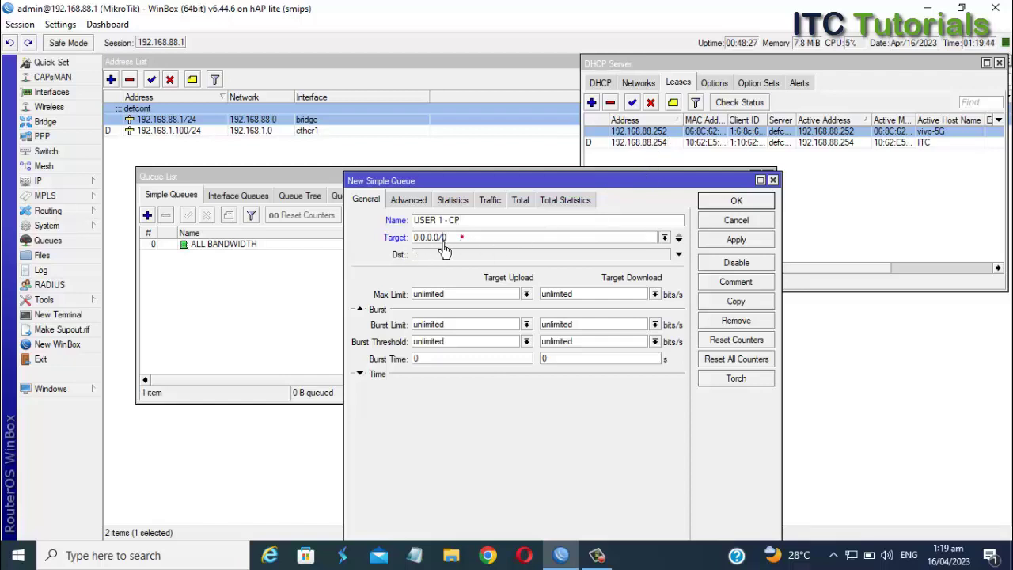
Target the new USER 1 - CP simple queue at 192.168.88.252 with max limits of 1M upload and 2M download
{"action": "key", "text": "Tab"}
{"action": "key", "text": "BackSpace"}
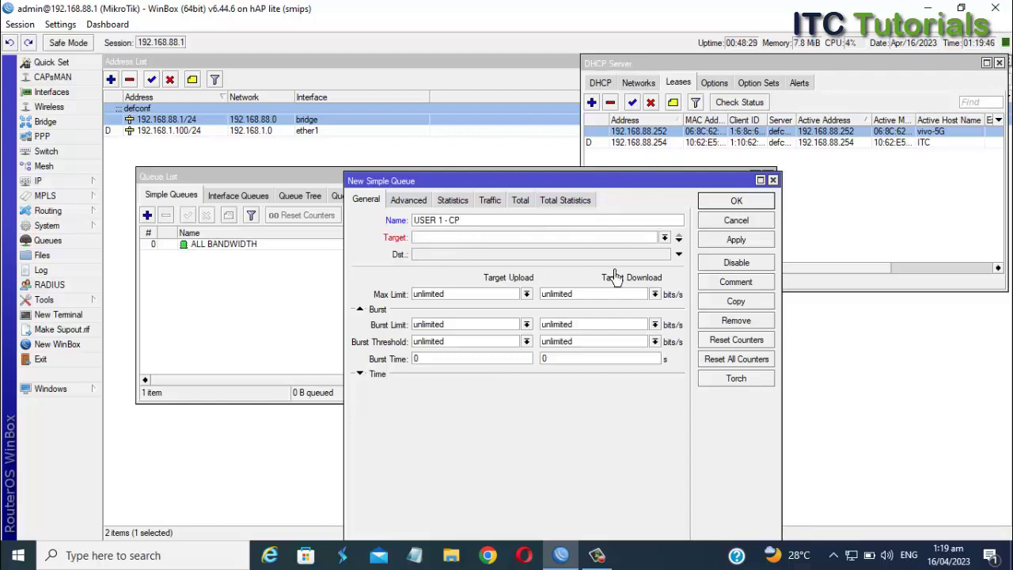
{"action": "type", "text": "192.168.88.252"}
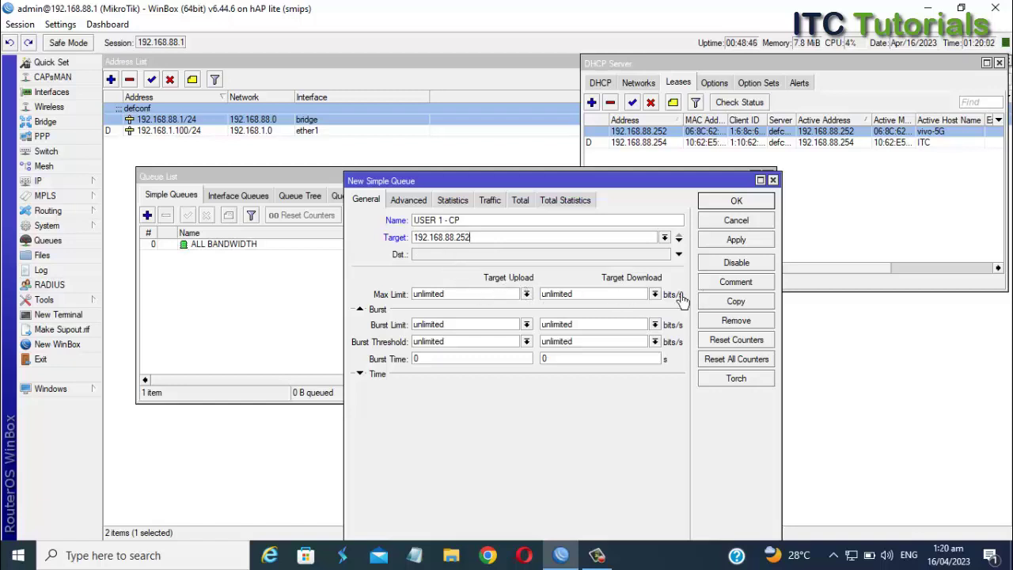
{"action": "left_click", "coordinate": [529, 295]}
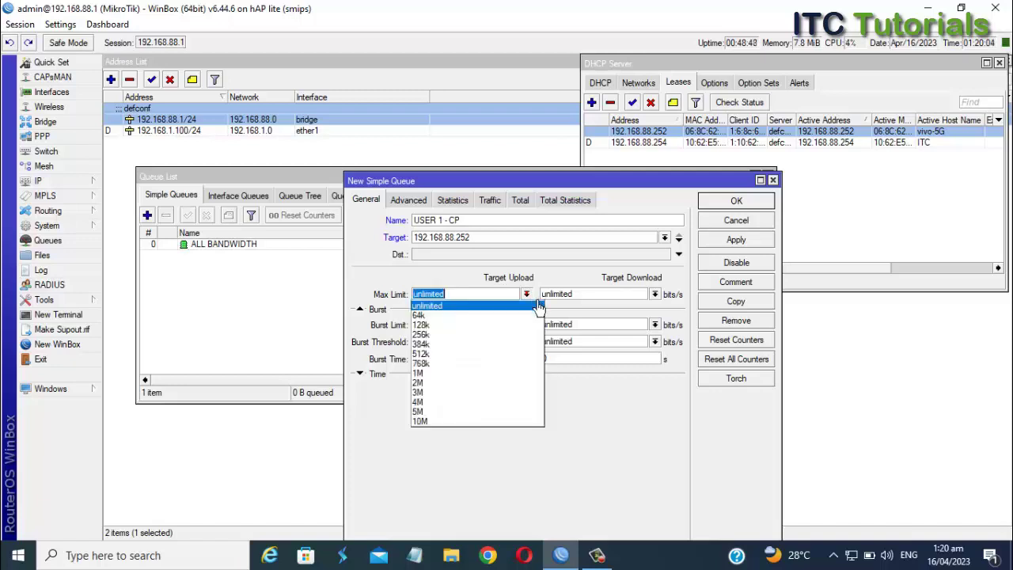
{"action": "left_click", "coordinate": [437, 375]}
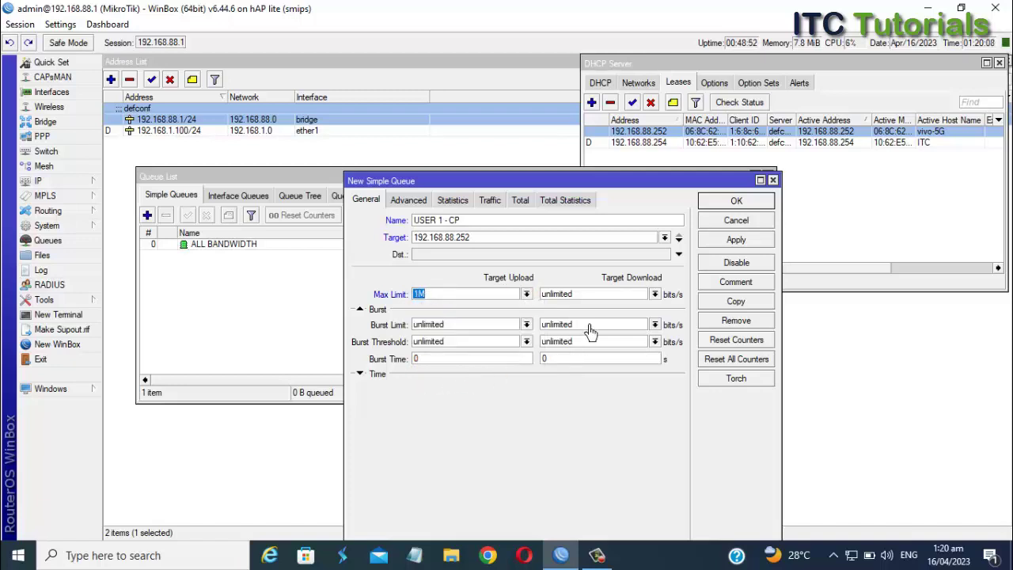
{"action": "left_click", "coordinate": [655, 295]}
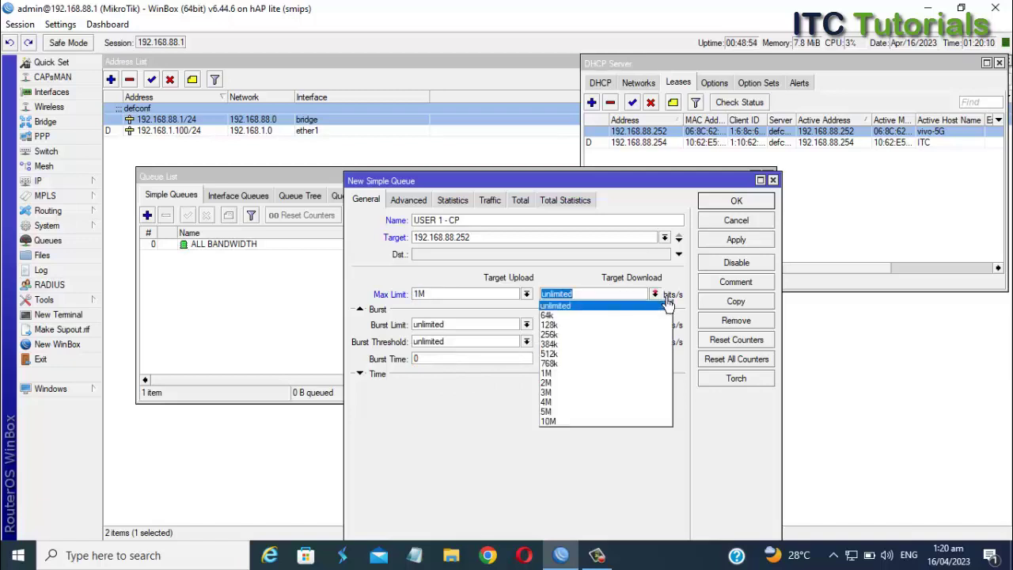
{"action": "left_click", "coordinate": [560, 386]}
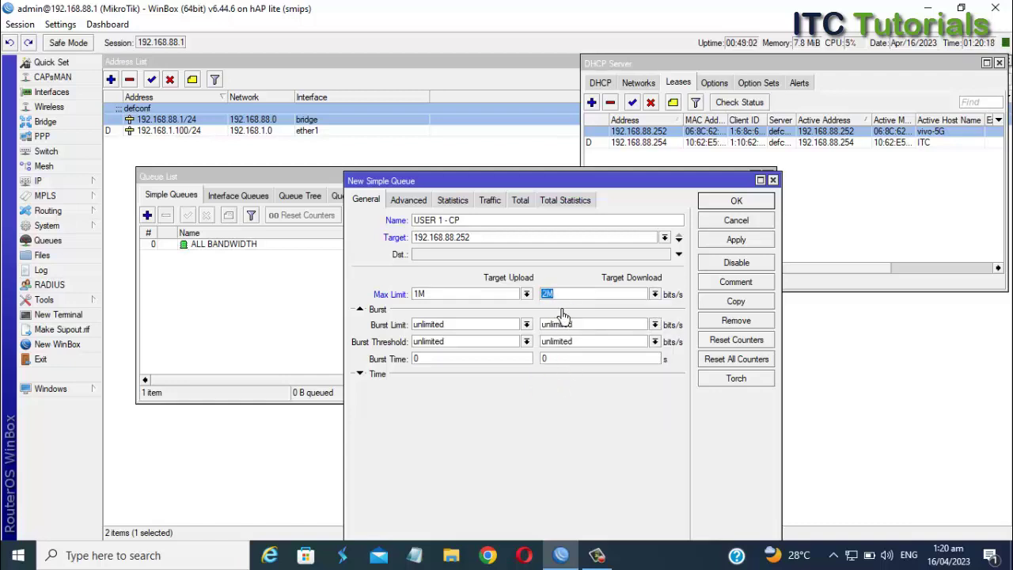
Set the USER 1 - CP queue's priority to 1 for both upload and download
{"action": "left_click", "coordinate": [408, 200]}
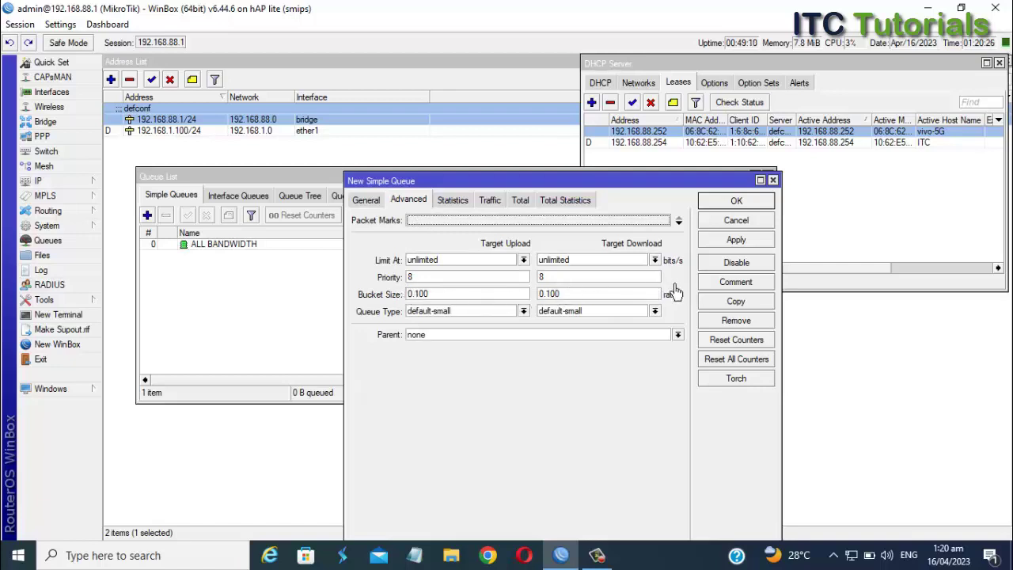
{"action": "double_click", "coordinate": [431, 278]}
{"action": "type", "text": "1"}
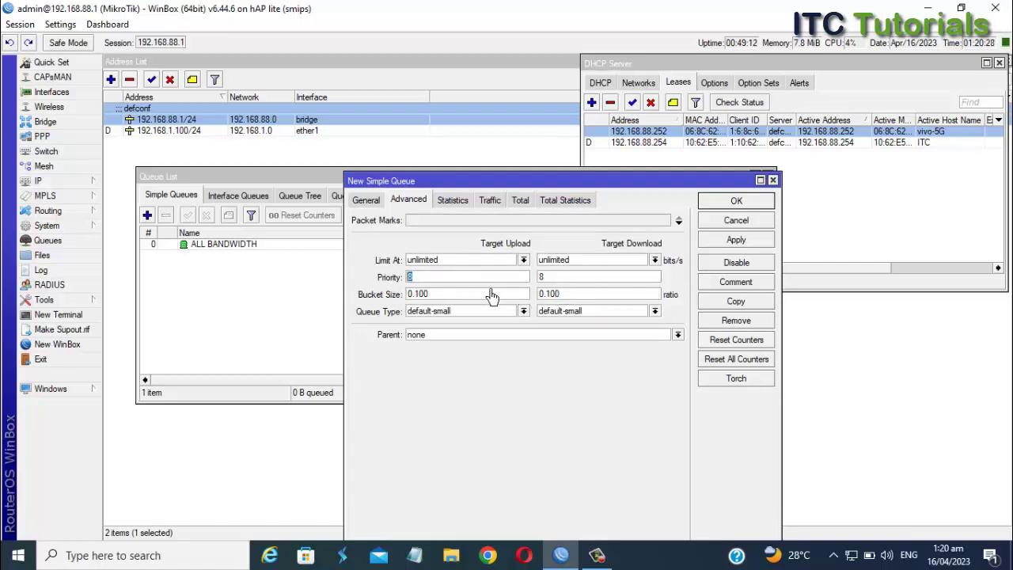
{"action": "double_click", "coordinate": [557, 279]}
{"action": "type", "text": "1"}
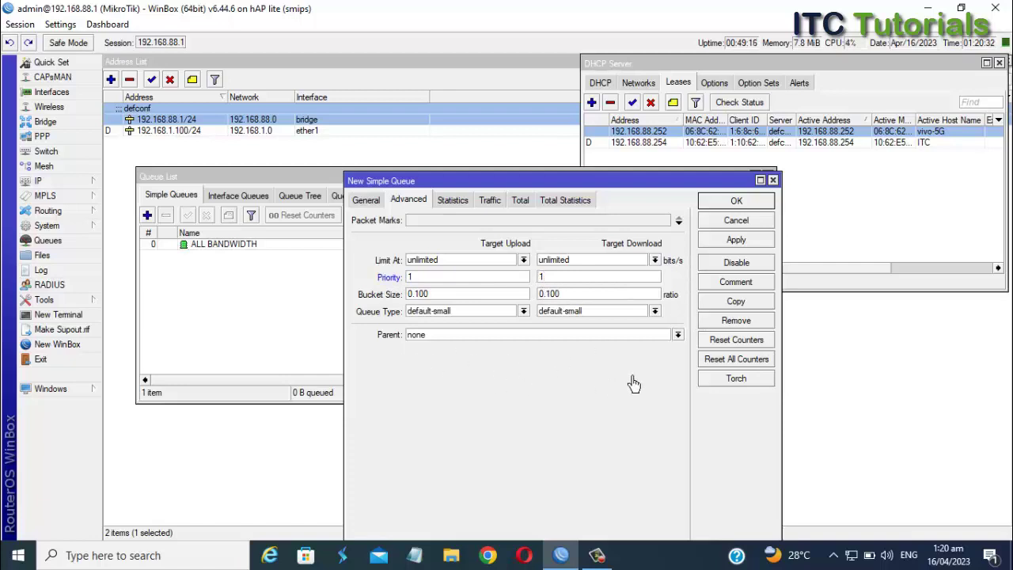
Assign ALL BANDWIDTH as the parent of the USER 1 - CP queue and save the new queue
{"action": "left_click", "coordinate": [677, 335]}
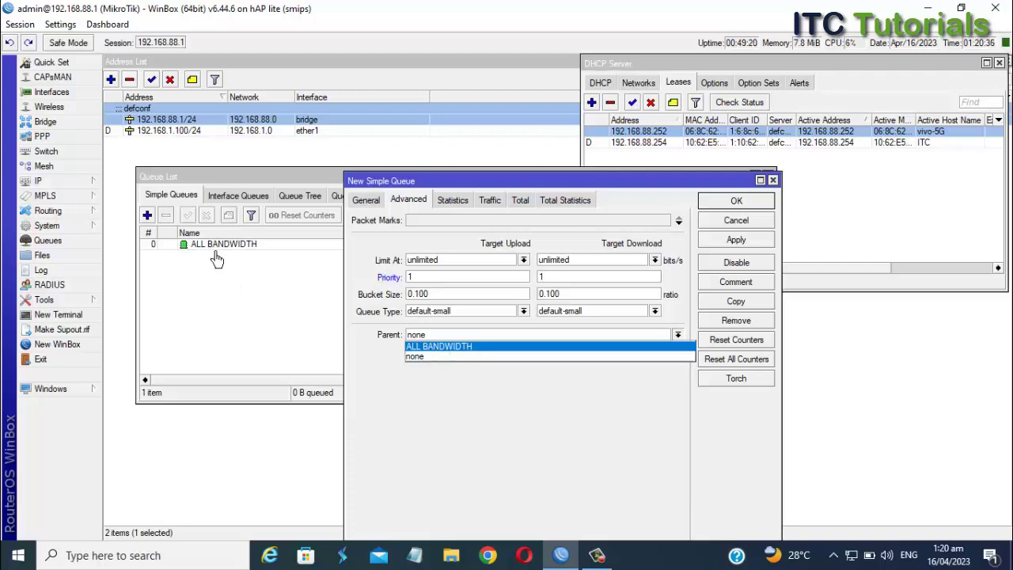
{"action": "left_click", "coordinate": [462, 348]}
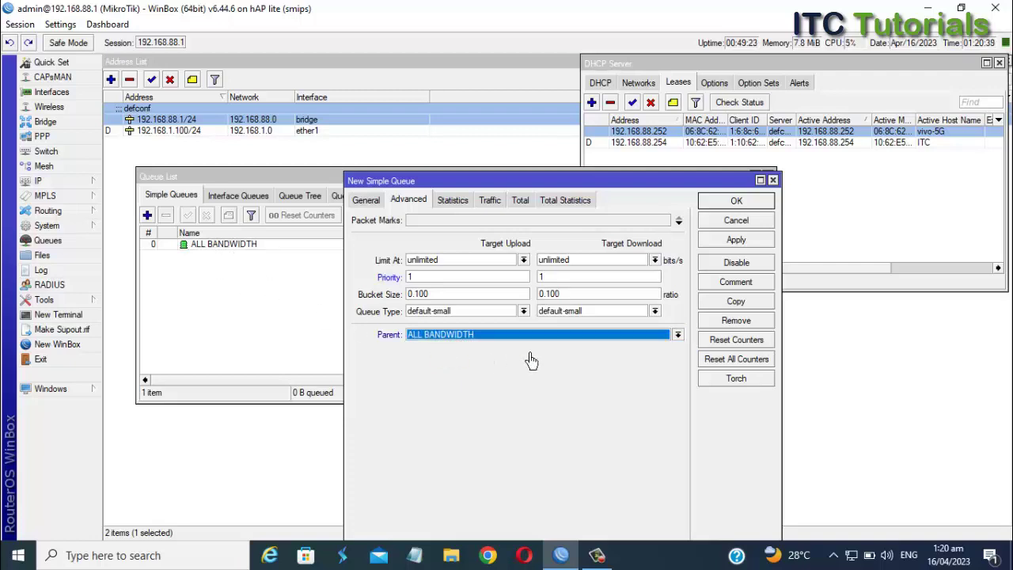
{"action": "left_click", "coordinate": [745, 245]}
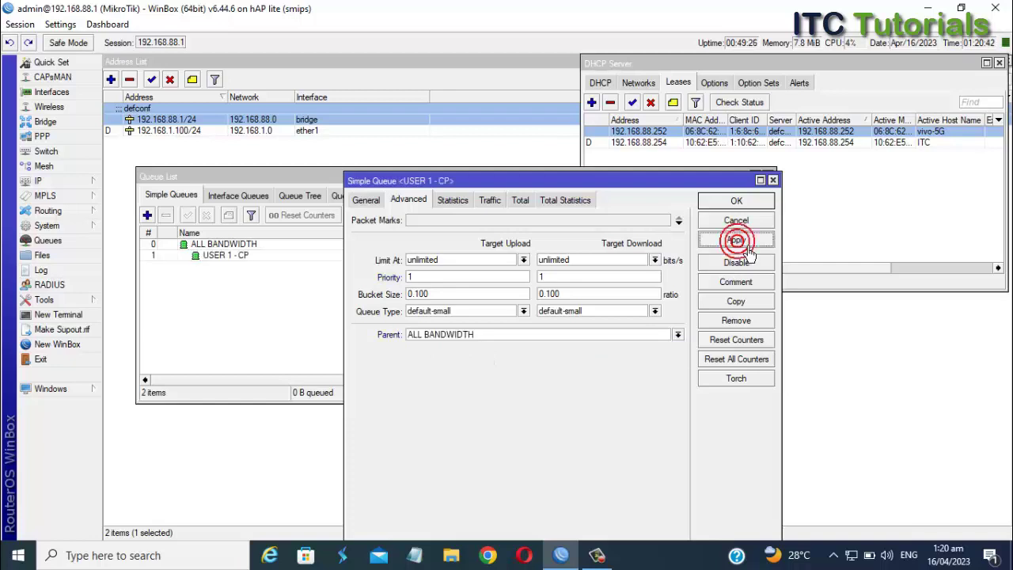
{"action": "left_click", "coordinate": [738, 202]}
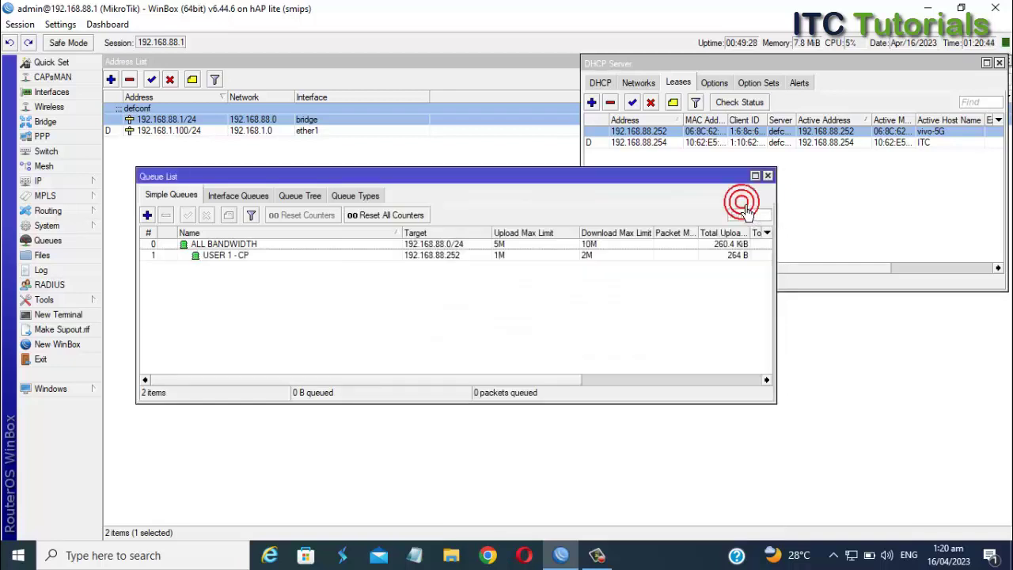
Check the wlan1 wireless interface's settings for the SSID that the phone is connected to
{"action": "left_click", "coordinate": [226, 255]}
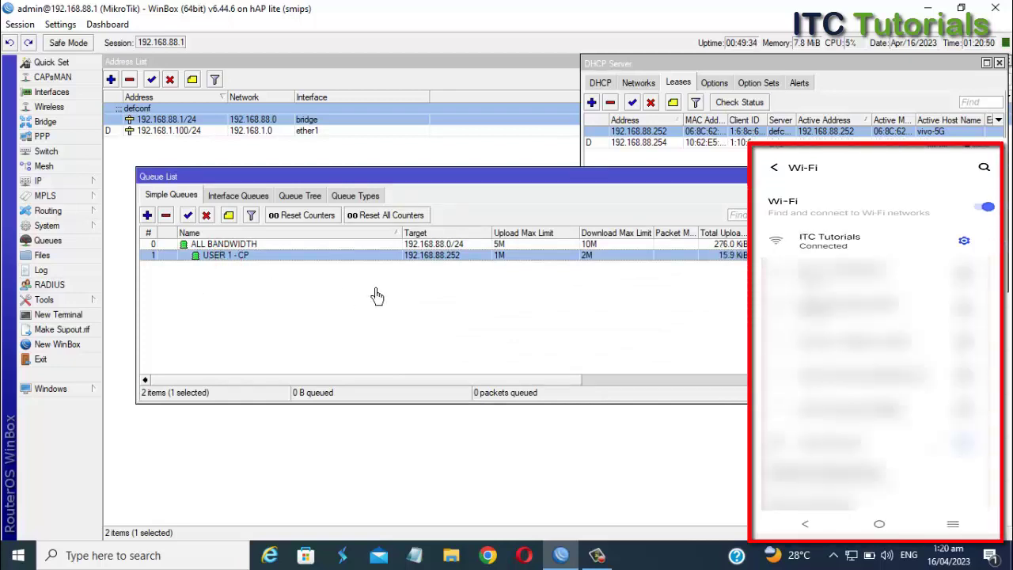
{"action": "left_click", "coordinate": [49, 107]}
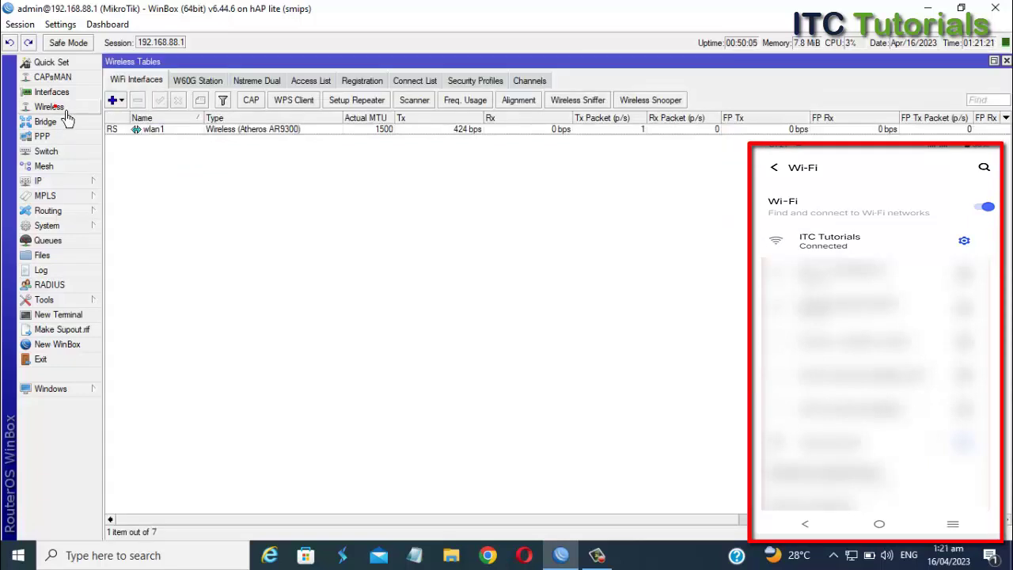
{"action": "double_click", "coordinate": [261, 133]}
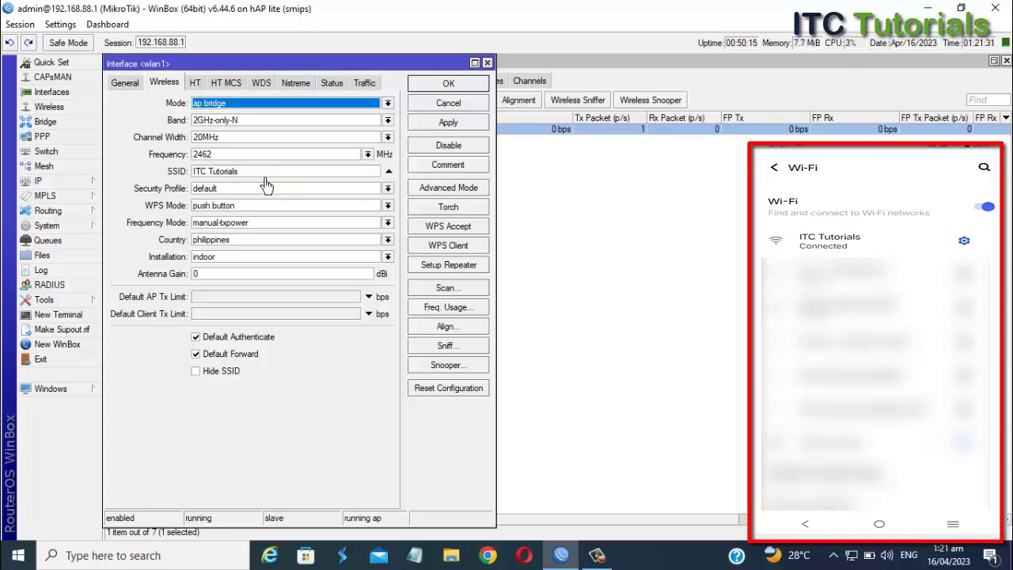
{"action": "left_click", "coordinate": [488, 63]}
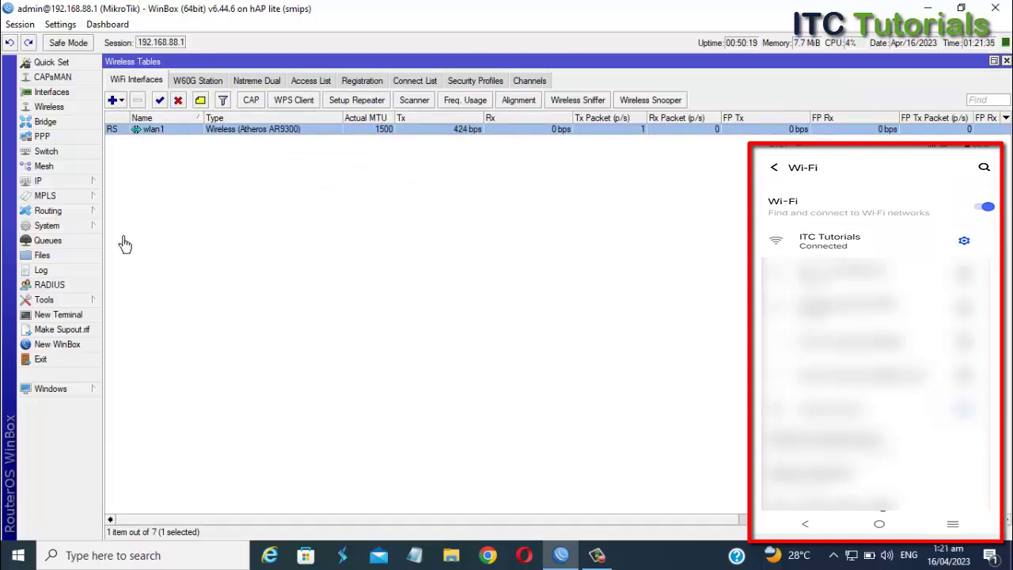
Compare the simple queues with the phone's DHCP lease and watch the USER 1 - CP queue during the phone's internet speed test
{"action": "left_click", "coordinate": [54, 240]}
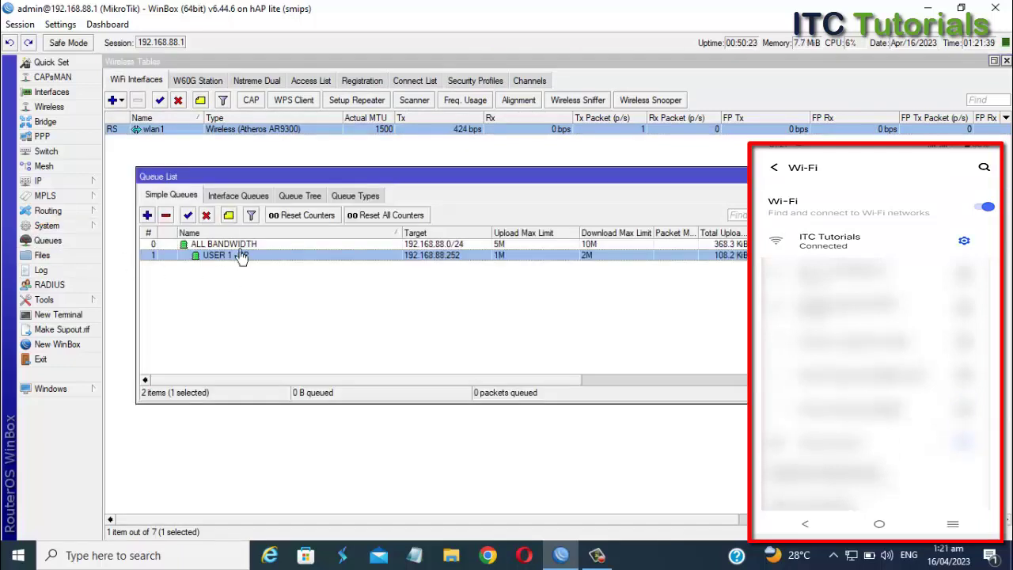
{"action": "left_click", "coordinate": [67, 183]}
{"action": "left_click", "coordinate": [148, 268]}
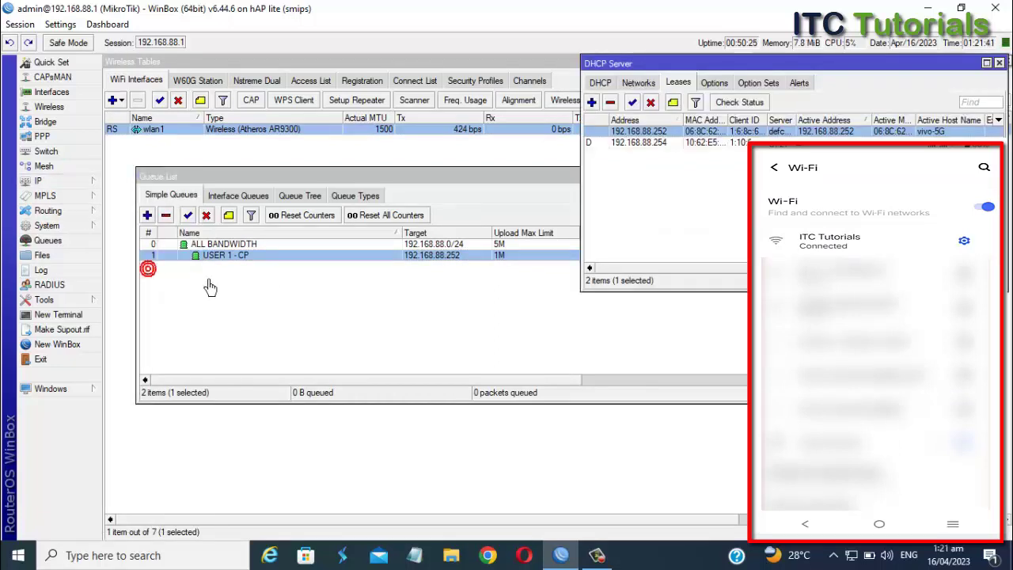
{"action": "left_click", "coordinate": [461, 180]}
{"action": "left_click", "coordinate": [464, 312]}
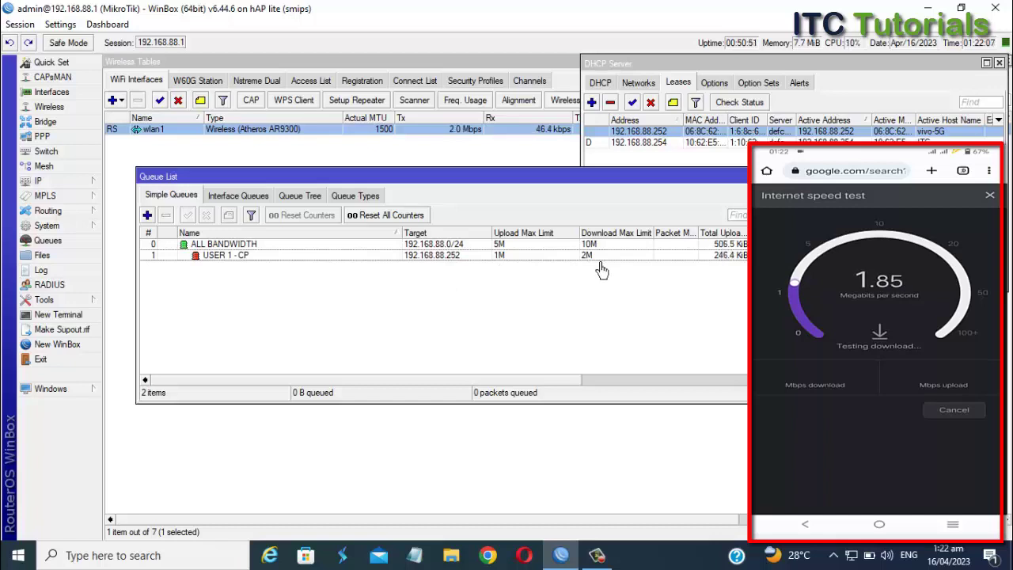
Set the USER 1 - CP queue's download max limit to 3M and save the queue
{"action": "left_click", "coordinate": [235, 261]}
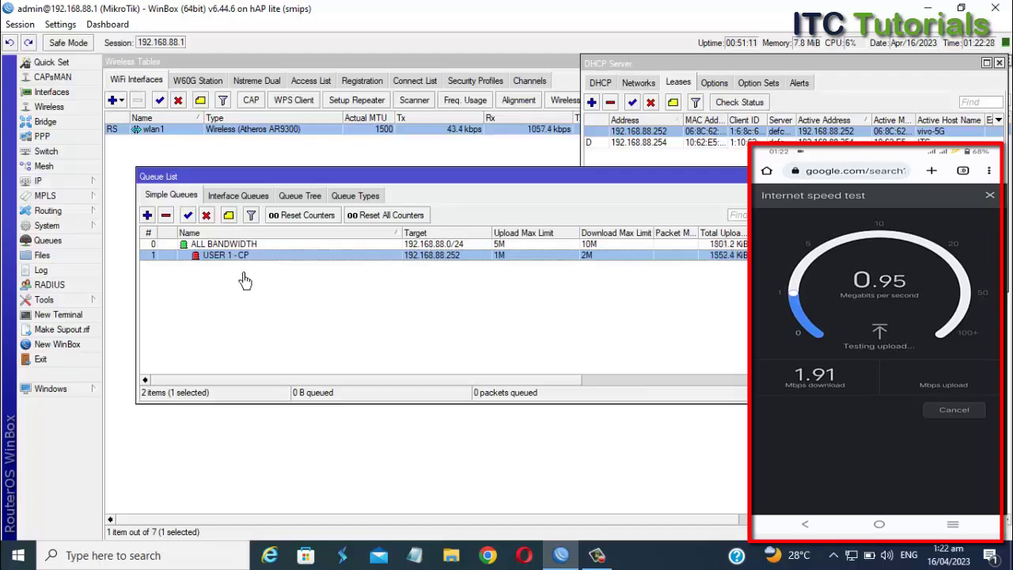
{"action": "double_click", "coordinate": [237, 255]}
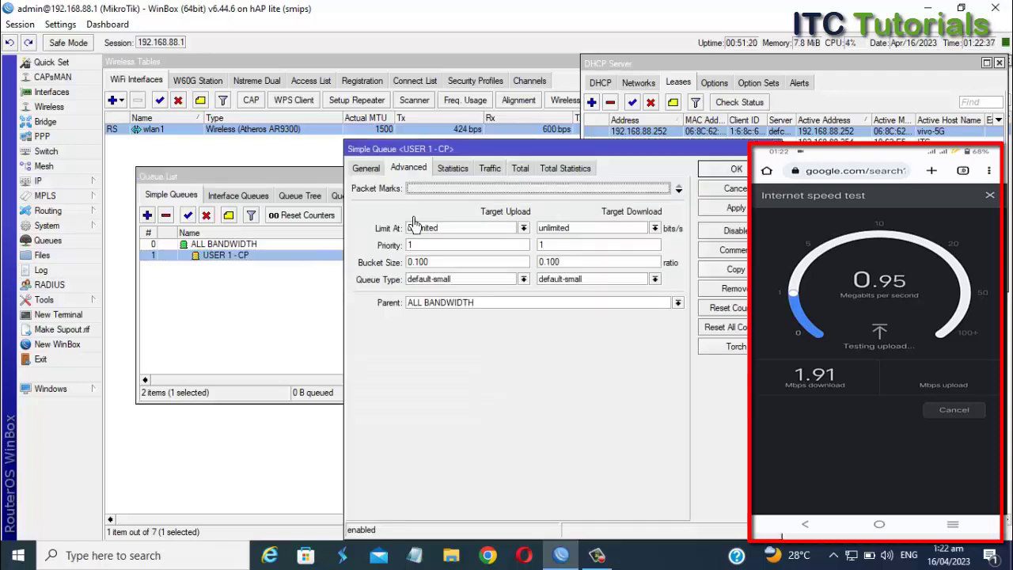
{"action": "left_click", "coordinate": [379, 175]}
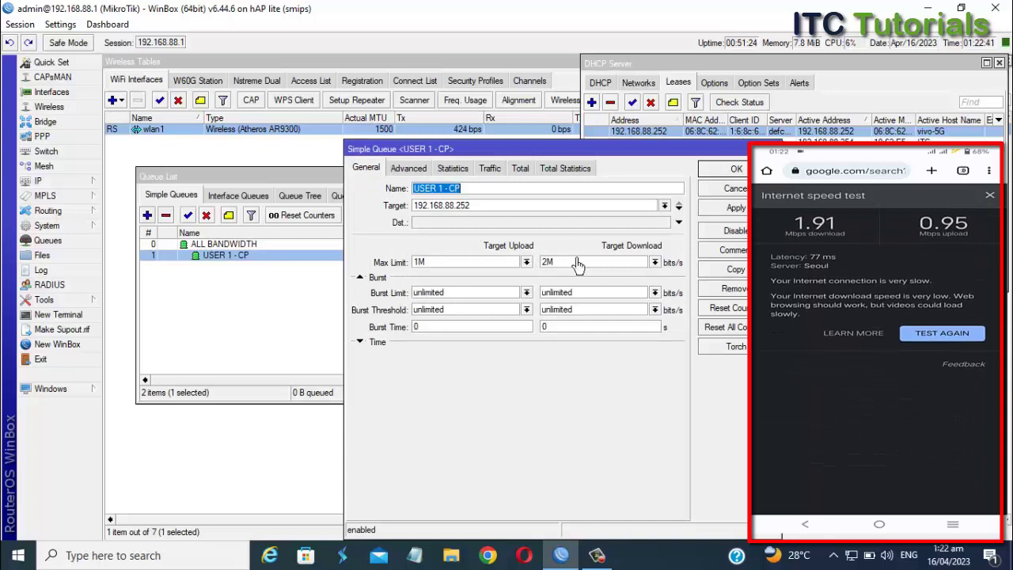
{"action": "left_click", "coordinate": [655, 262]}
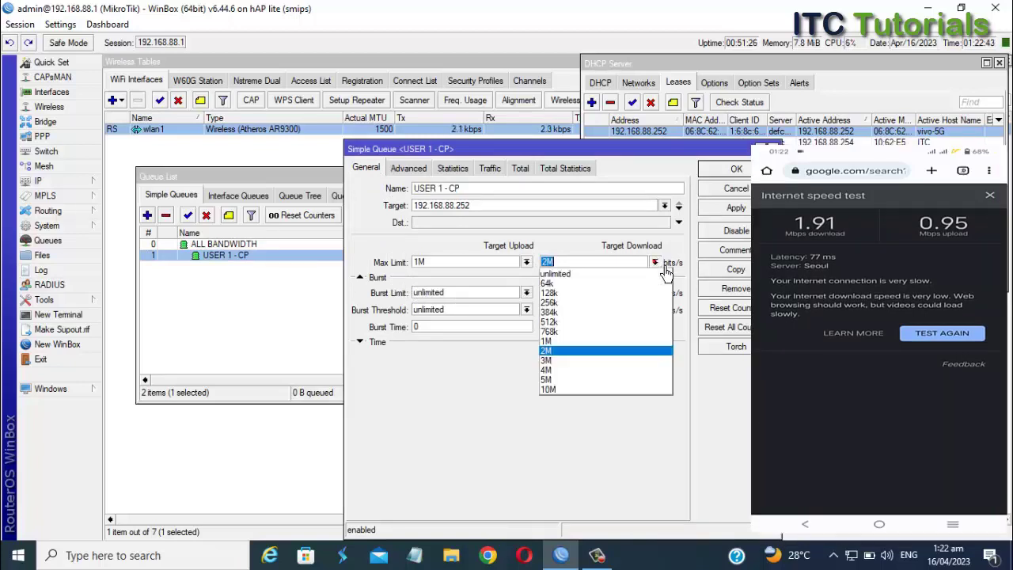
{"action": "left_click", "coordinate": [560, 362]}
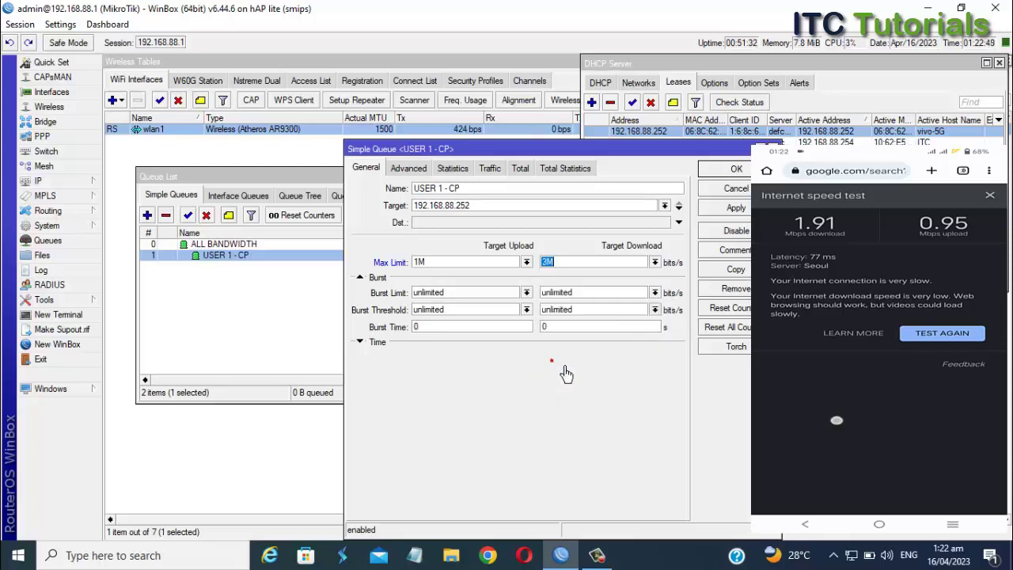
{"action": "left_click", "coordinate": [736, 208]}
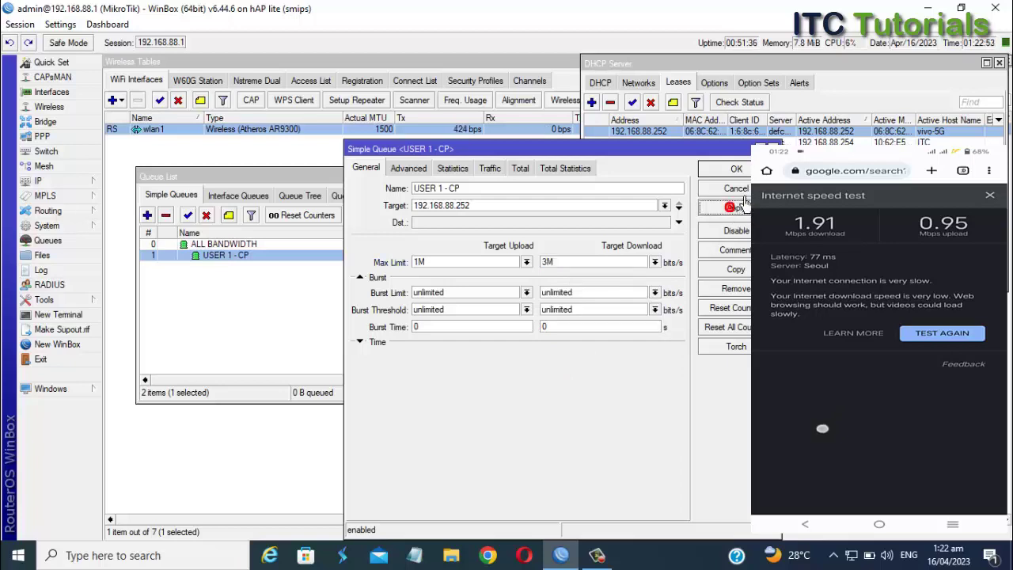
{"action": "left_click", "coordinate": [736, 170]}
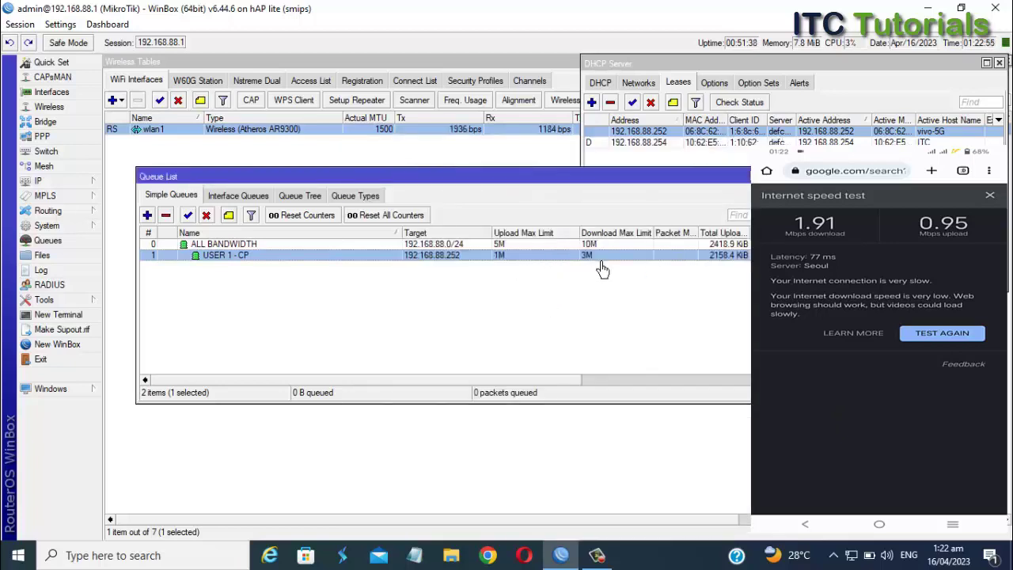